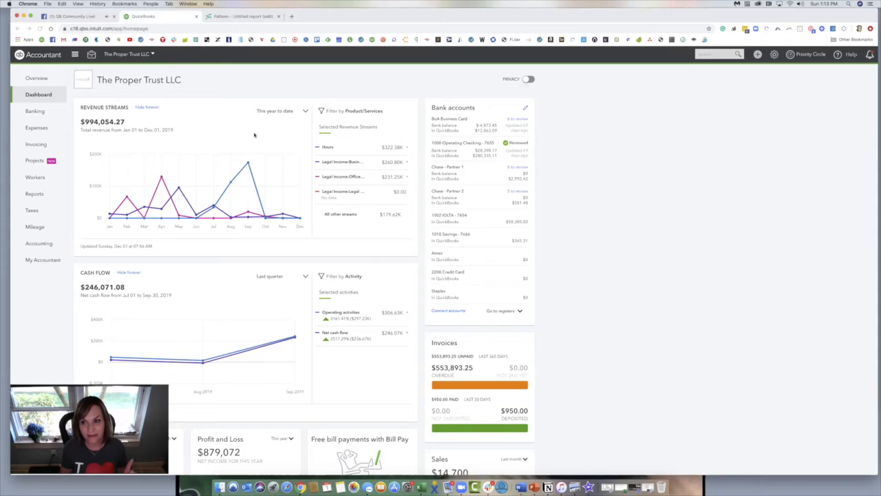
Save the category settings in the advanced company settings with class tracking on, missing-class warnings on, and one class per transaction row
left_click(774, 54)
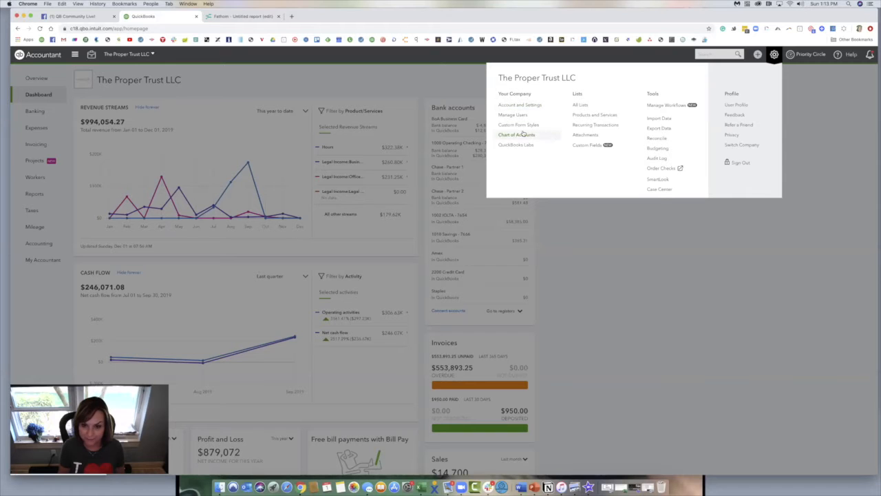
left_click(521, 105)
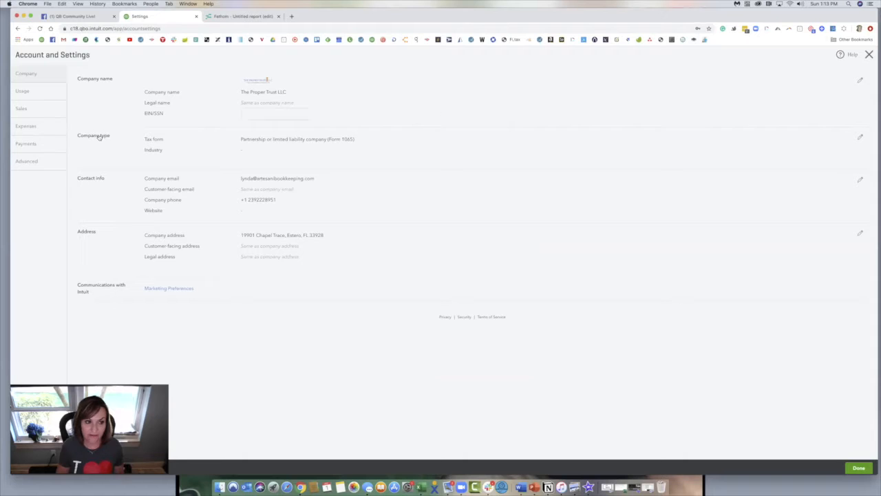
left_click(58, 160)
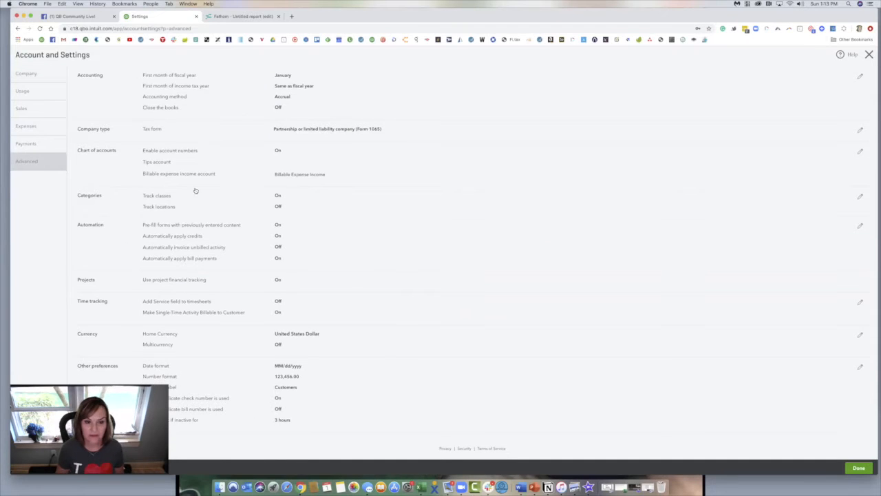
left_click(859, 197)
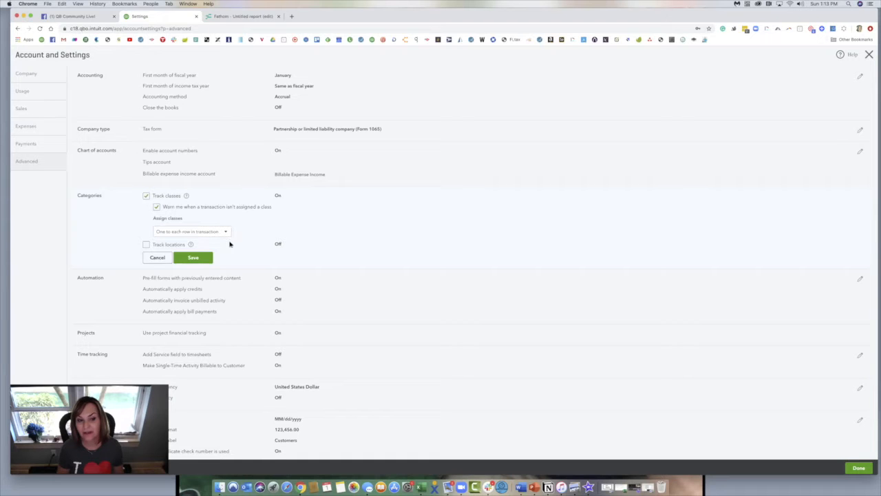
left_click(193, 257)
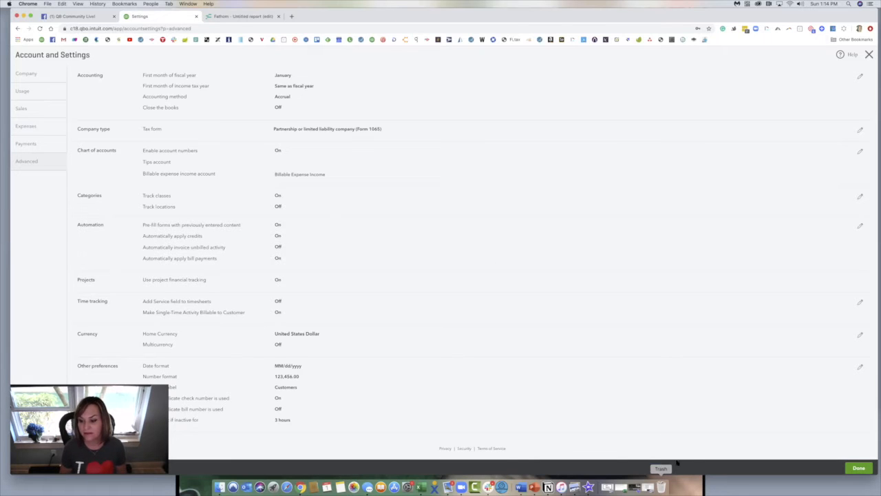
left_click(857, 467)
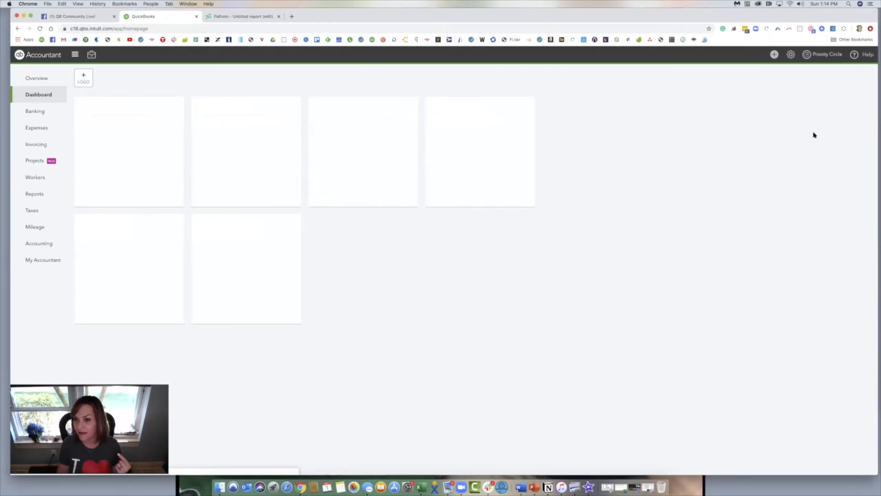
Open the company's Classes list to view the classes set up for each attorney
left_click(790, 55)
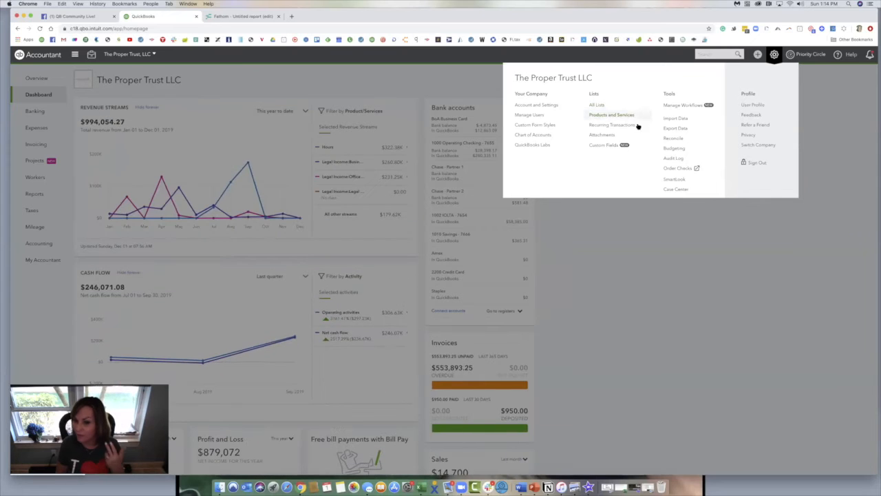
left_click(596, 106)
left_click(500, 168)
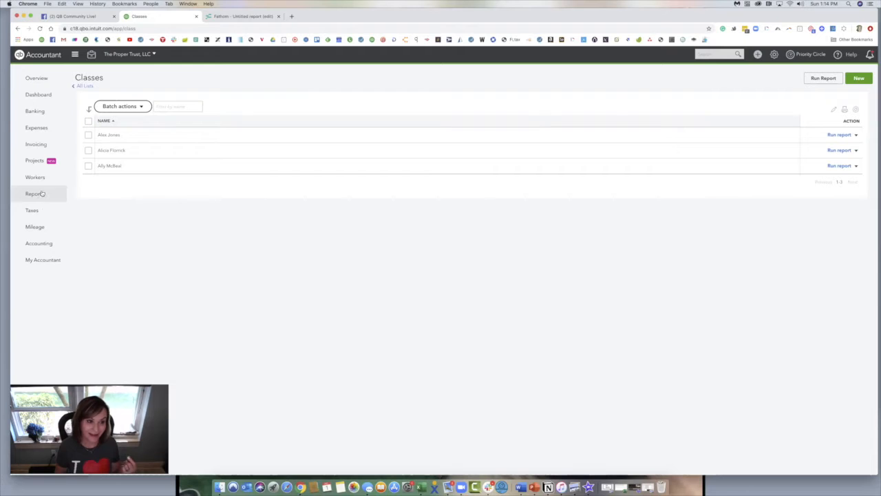
Assign the second attorney's class to the first line of the 10/16/2019 invoice, then save and close the invoice
left_click(35, 145)
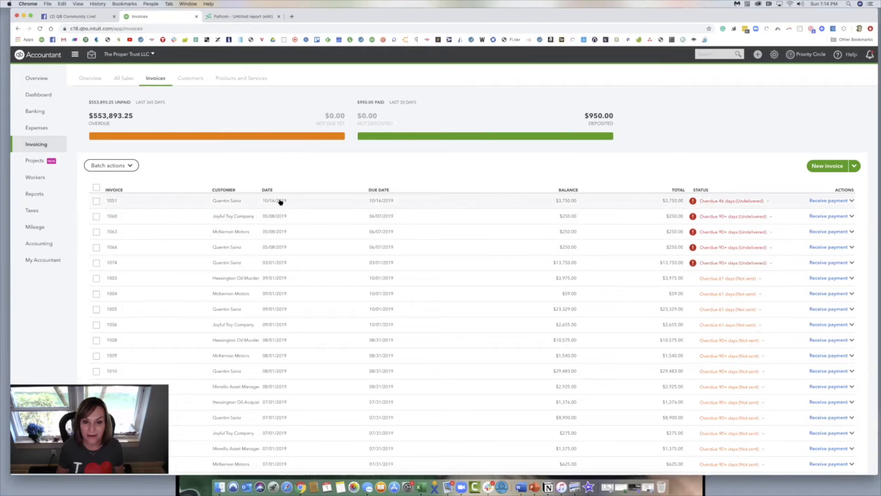
left_click(281, 202)
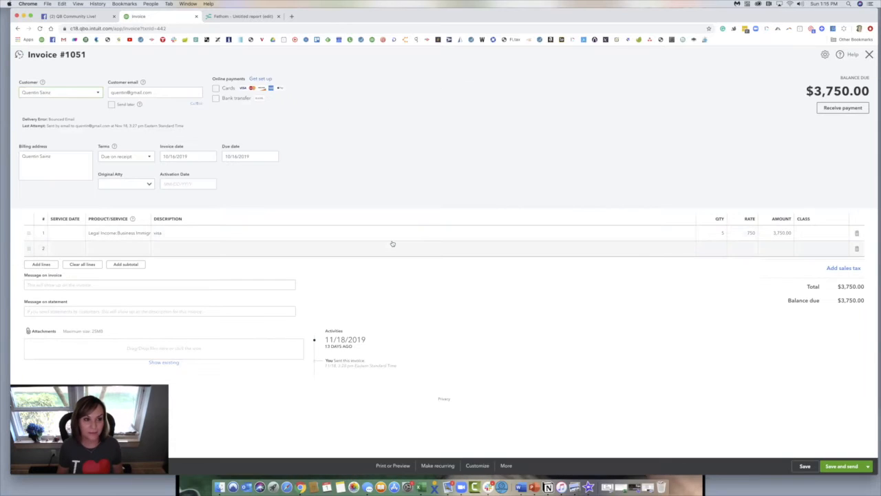
left_click(810, 233)
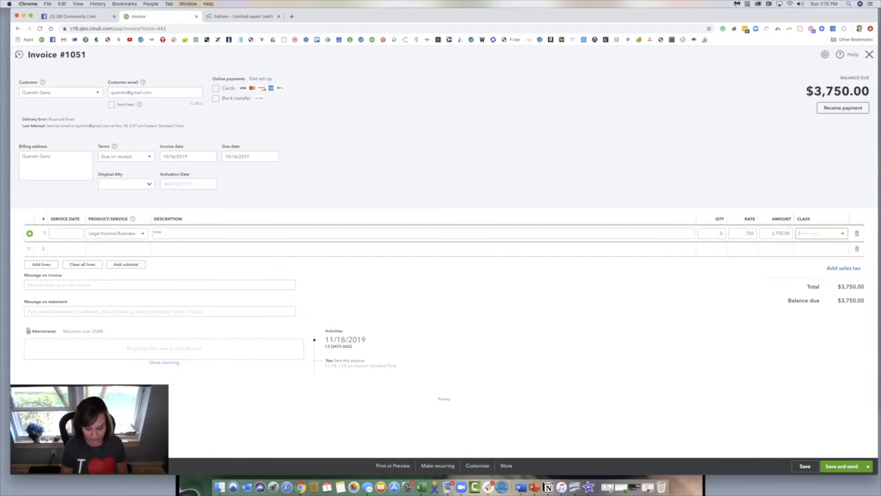
type("ali")
left_click(801, 259)
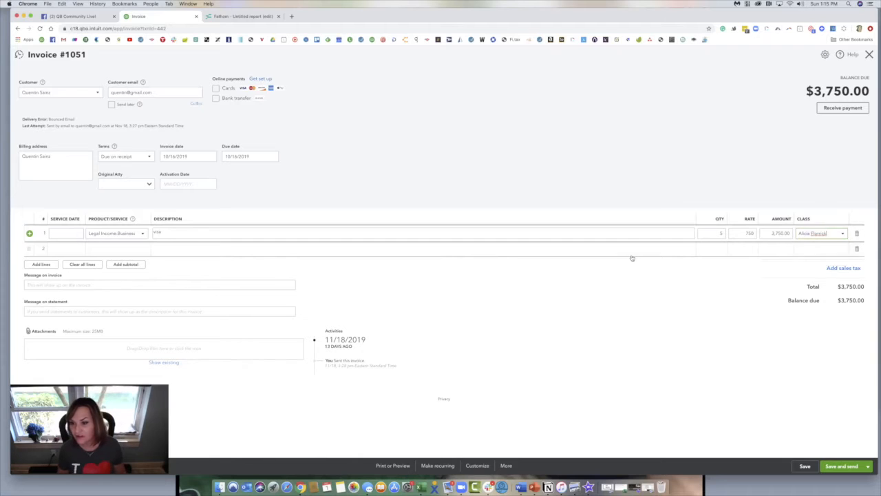
left_click(804, 466)
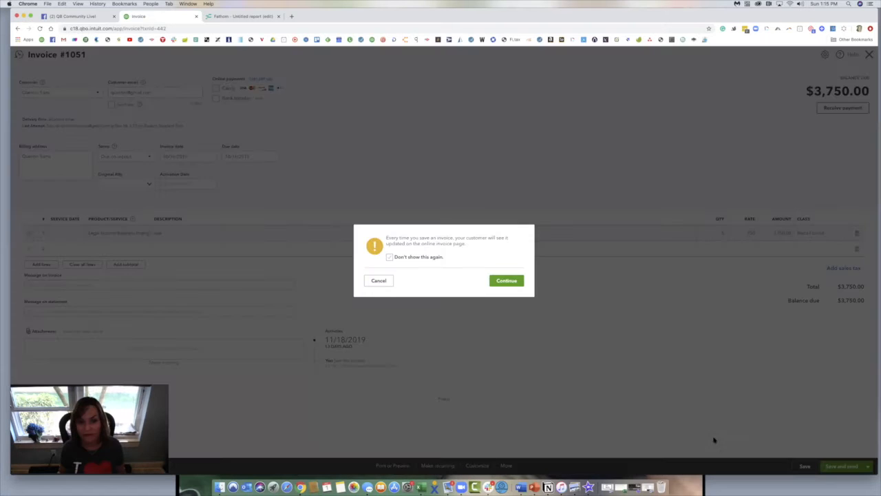
left_click(506, 280)
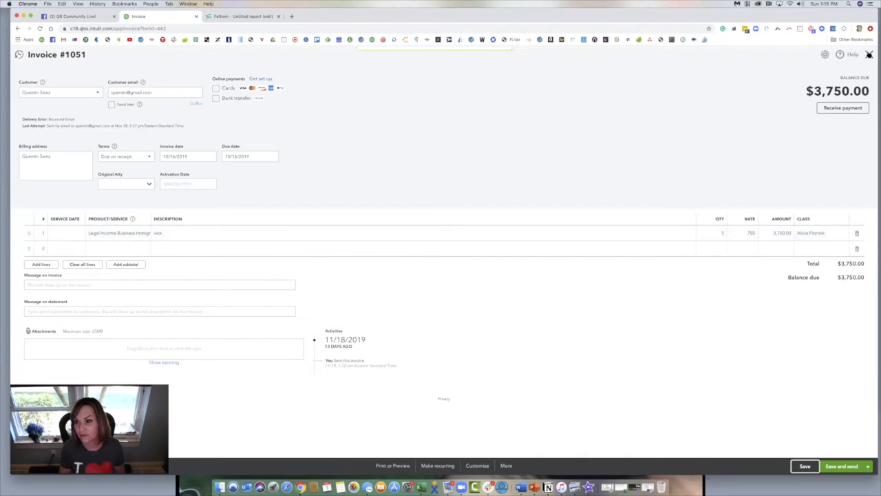
left_click(869, 54)
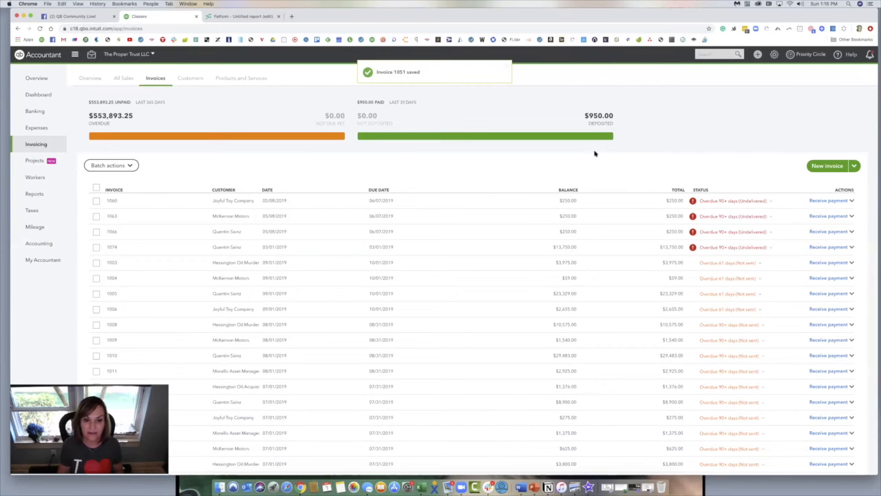
Sort the invoice list by date with the newest invoices first
left_click(272, 190)
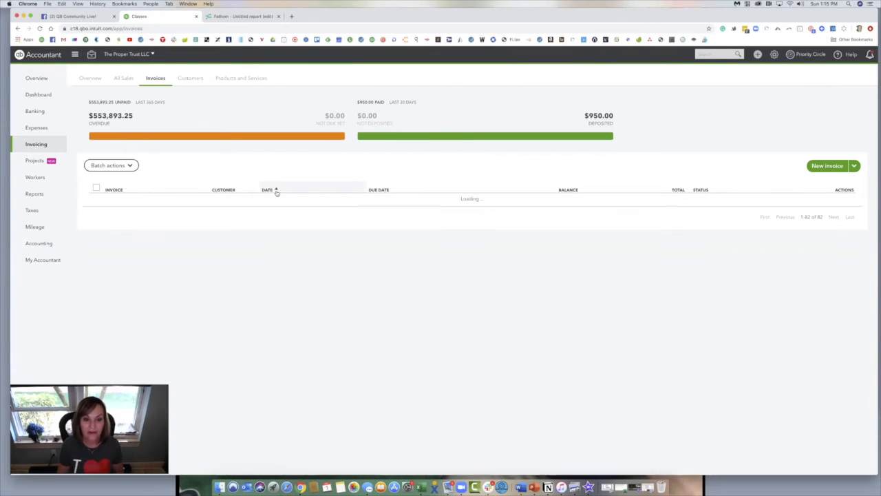
left_click(274, 190)
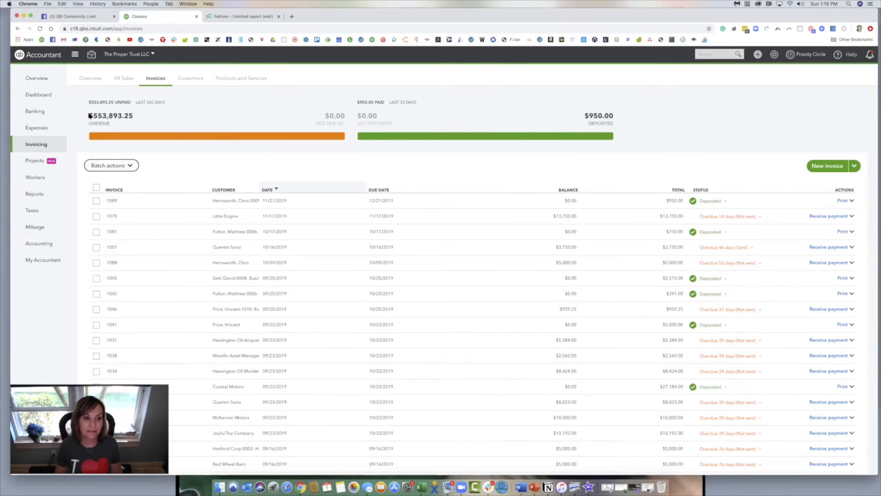
Assign the first attorney's class to the filing fees line of the 11/21/2019 check, then save and close it
left_click(109, 125)
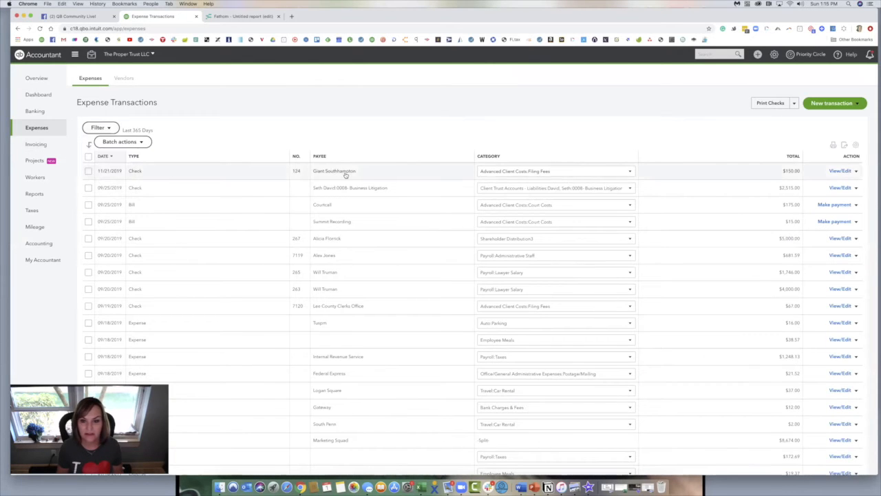
left_click(346, 174)
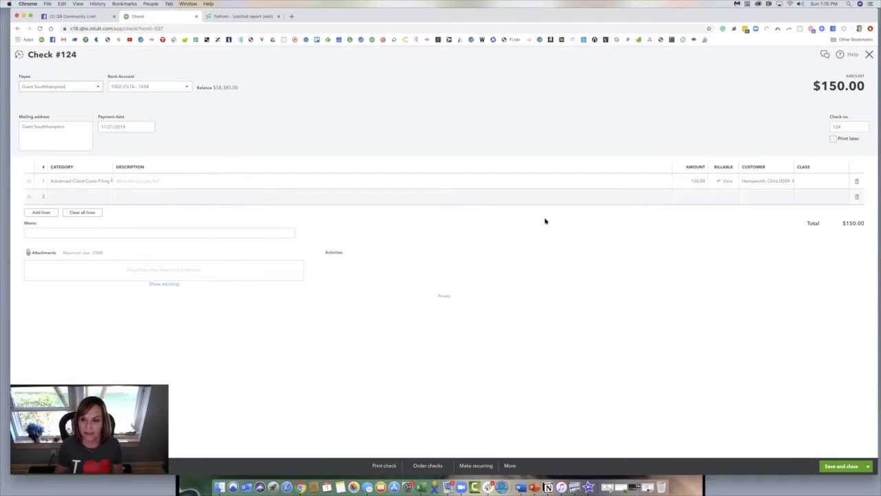
left_click(813, 181)
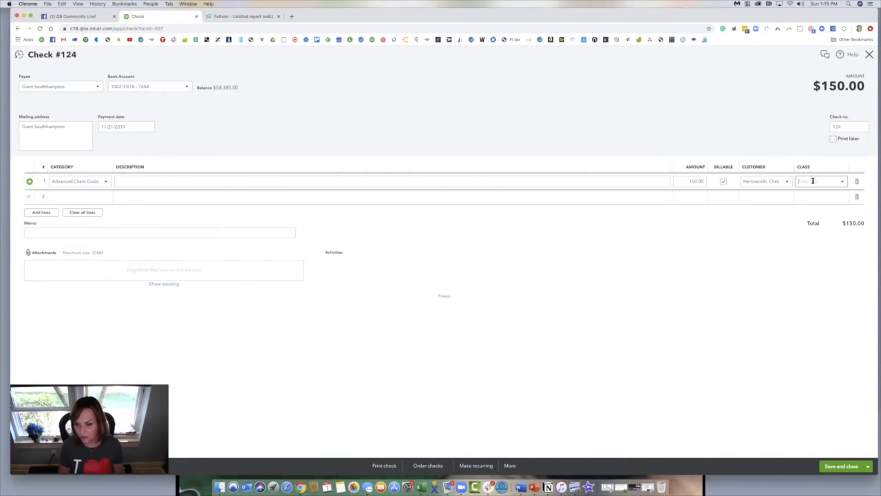
type("al")
left_click(804, 205)
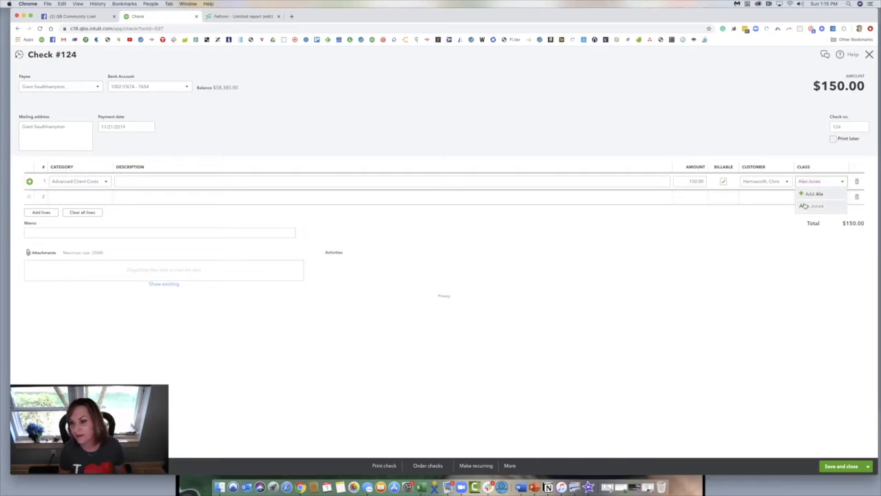
left_click(833, 466)
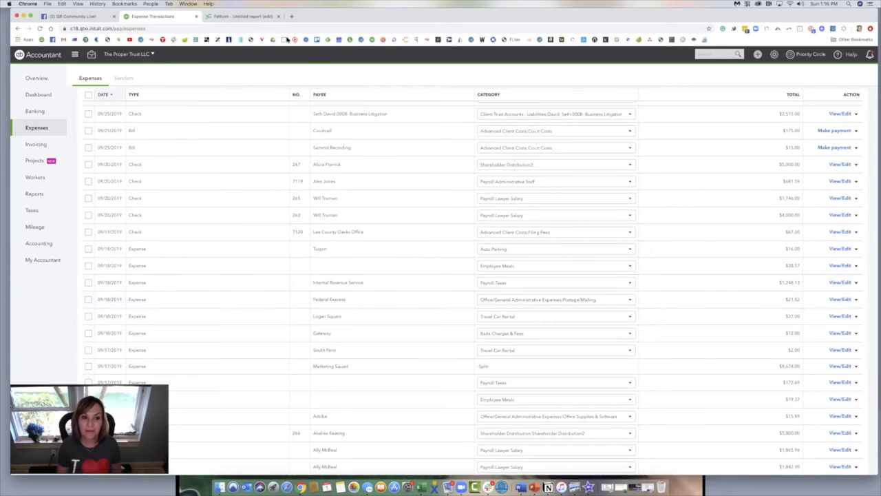
Switch to Fathom, review the profit and loss and balance sheet by attorney class, and return to the Report Centre
left_click(223, 16)
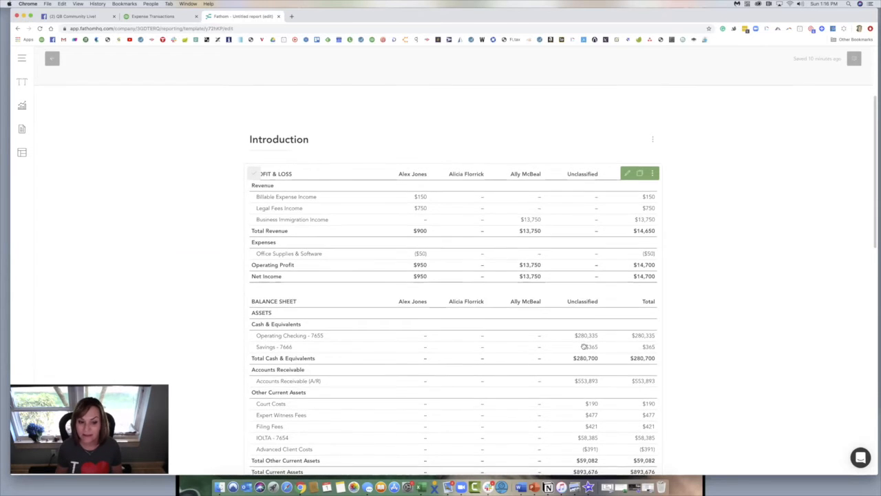
scroll(583, 348, "down", 2)
scroll(583, 347, "down", 2)
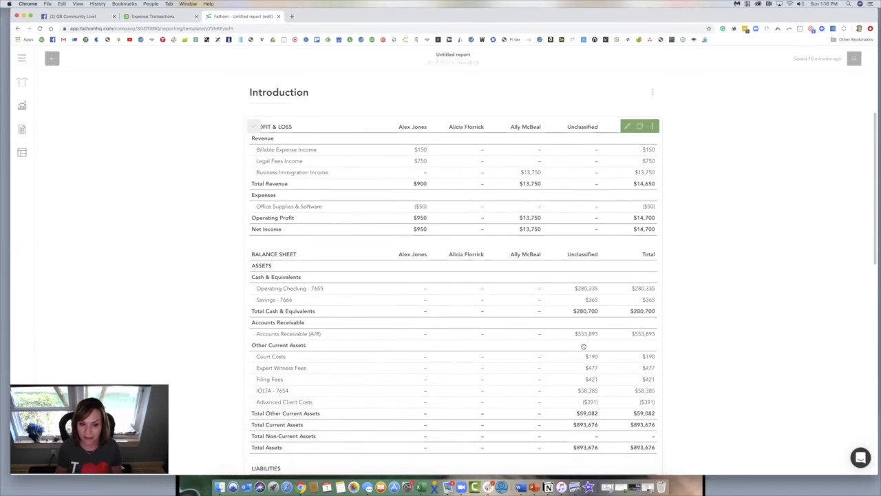
scroll(583, 346, "down", 1)
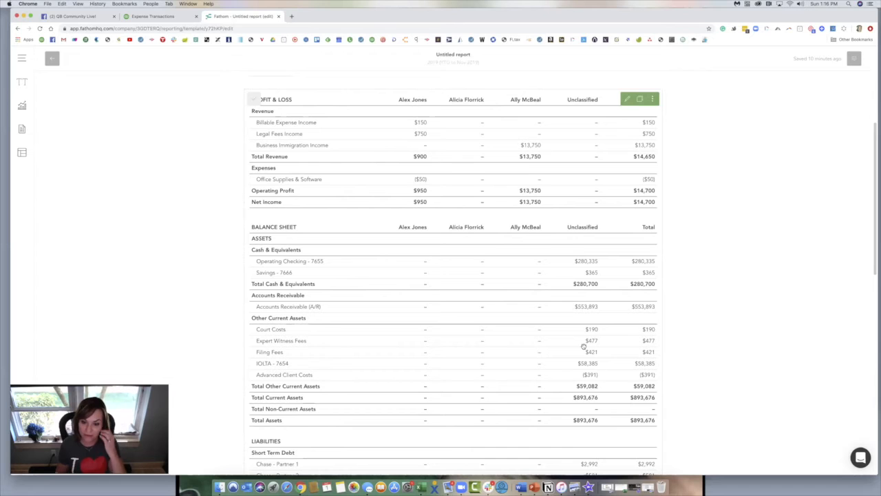
scroll(584, 346, "down", 3)
scroll(372, 207, "up", 4)
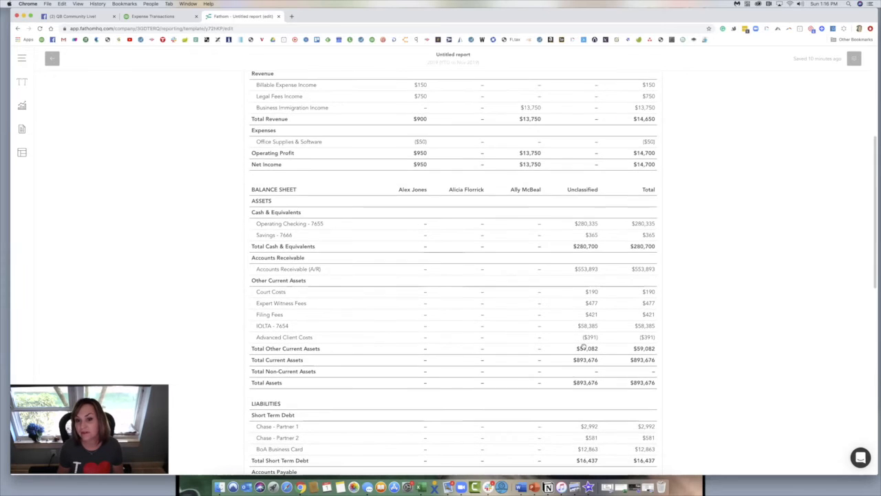
left_click(52, 58)
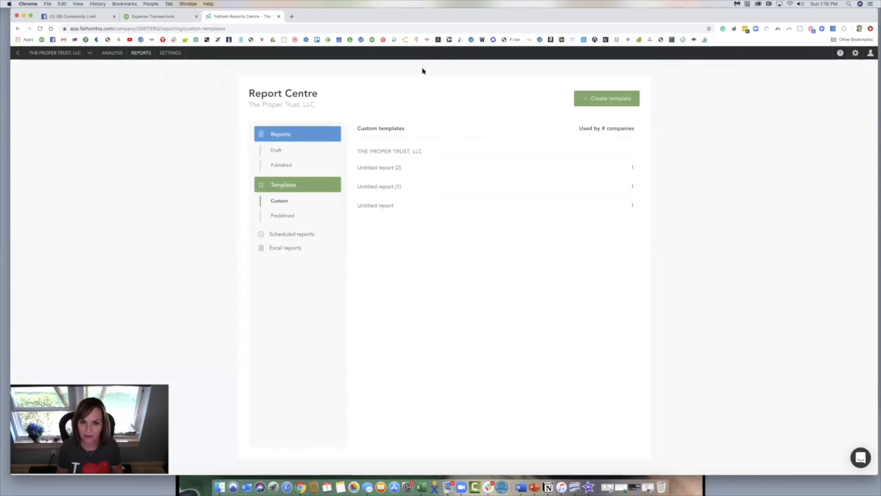
mouse_move(400, 170)
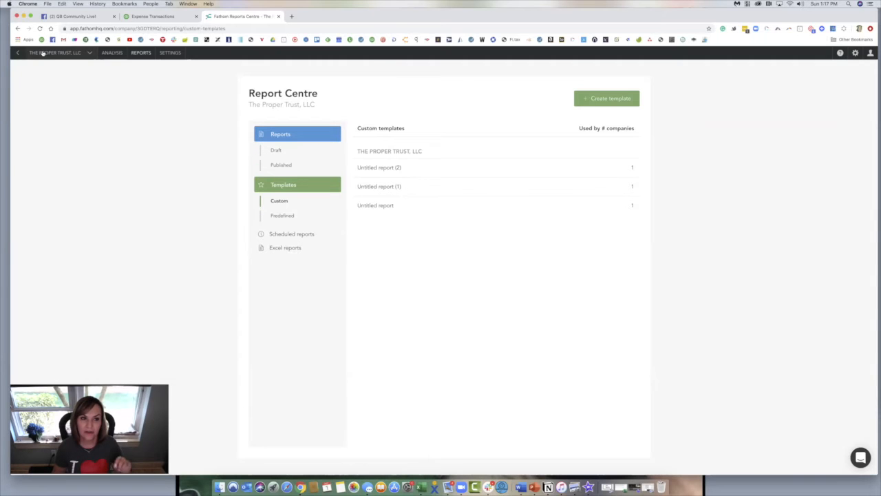
Switch to QuickBooks and launch smart reporting powered by Fathom from its standard reports
left_click(158, 15)
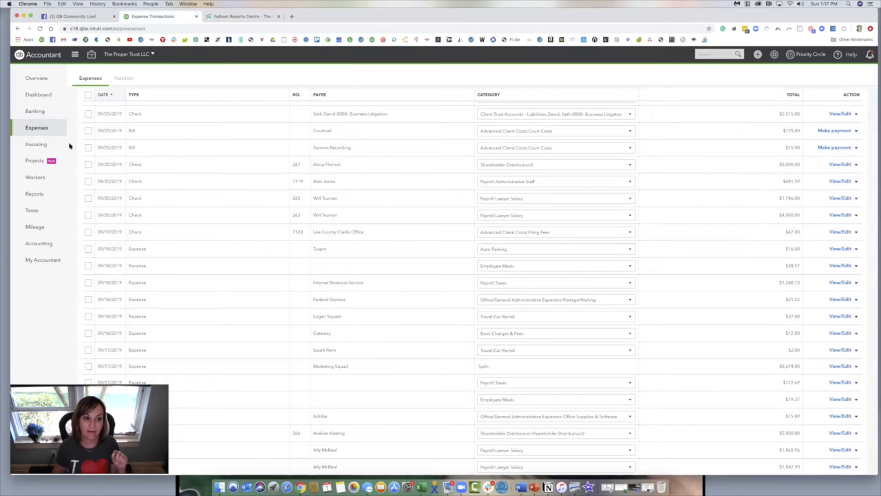
left_click(36, 194)
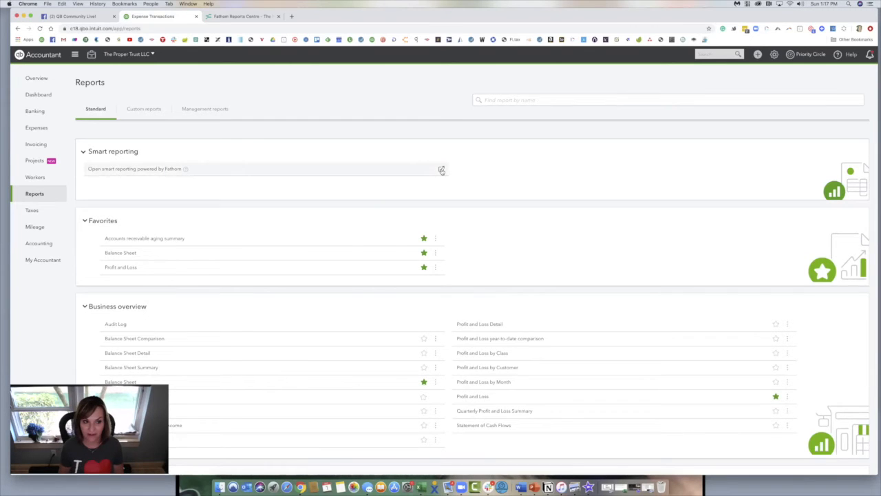
left_click(442, 170)
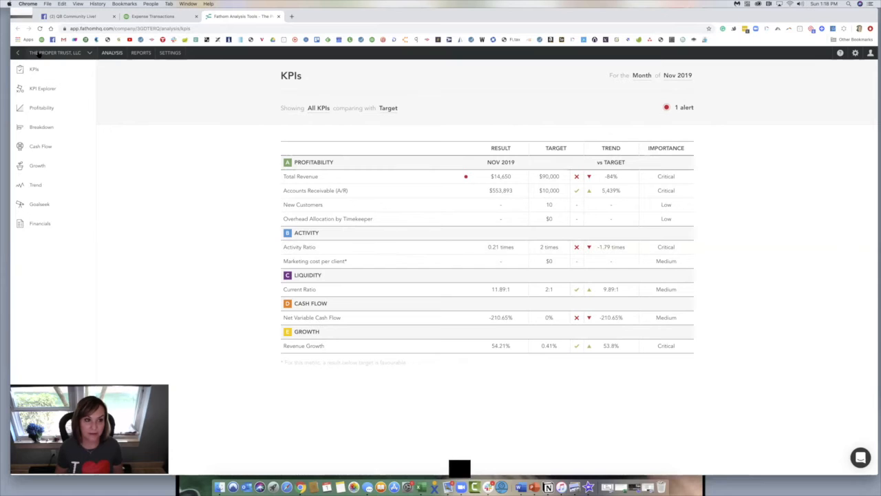
left_click(41, 53)
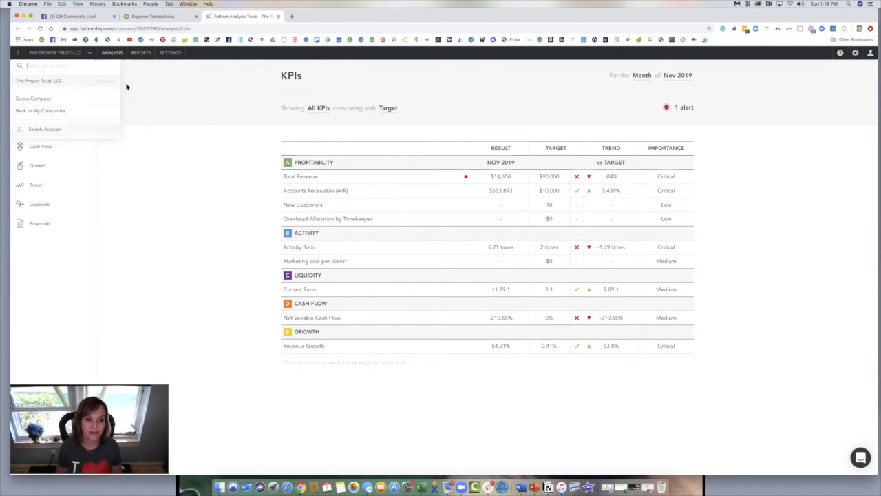
left_click(51, 58)
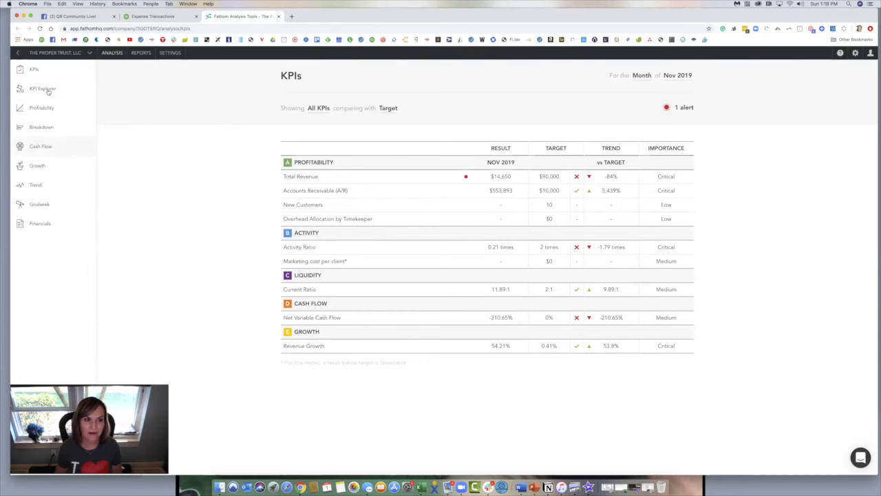
Start a new report in the Report Centre and name it "Profit & Loss by Dept."
left_click(141, 52)
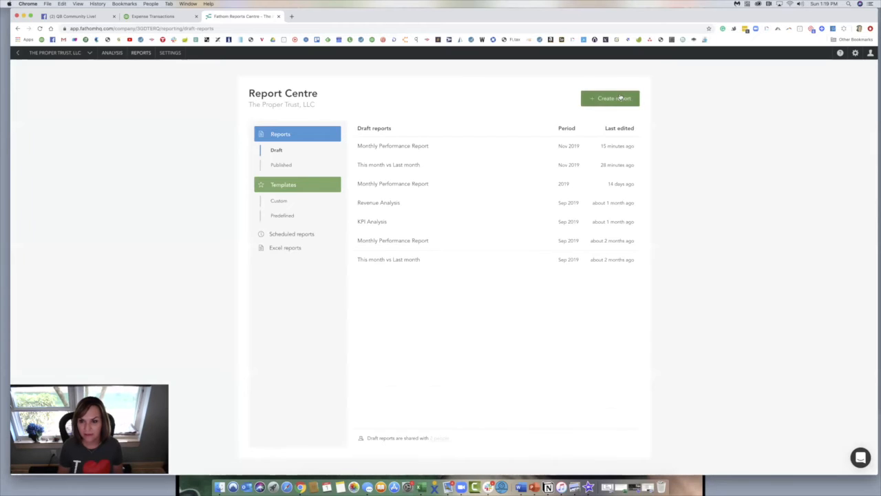
left_click(619, 97)
left_click(374, 188)
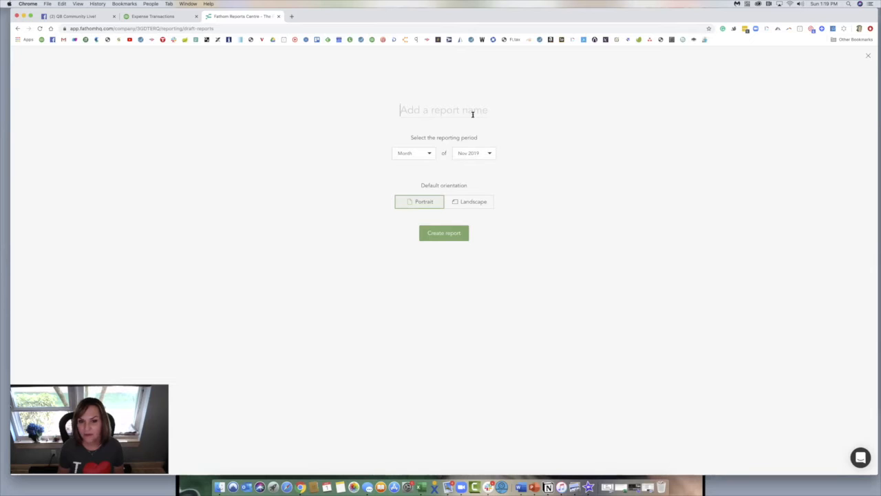
type("Profi")
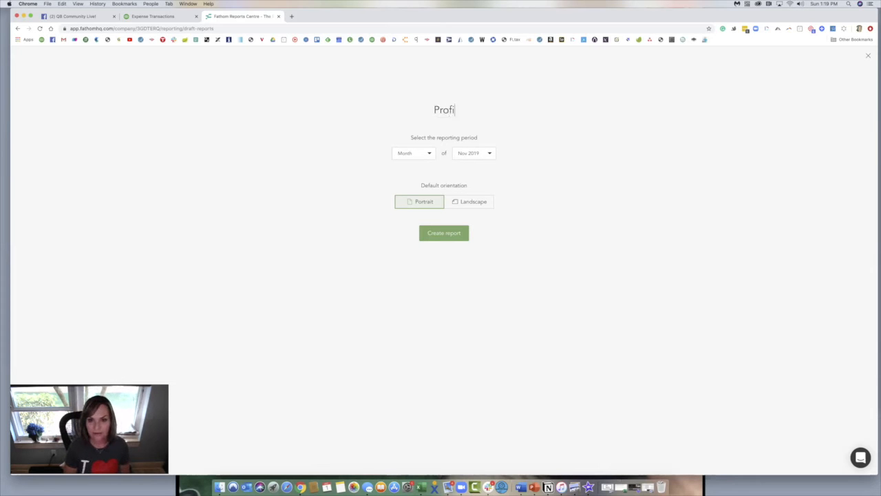
type("t &")
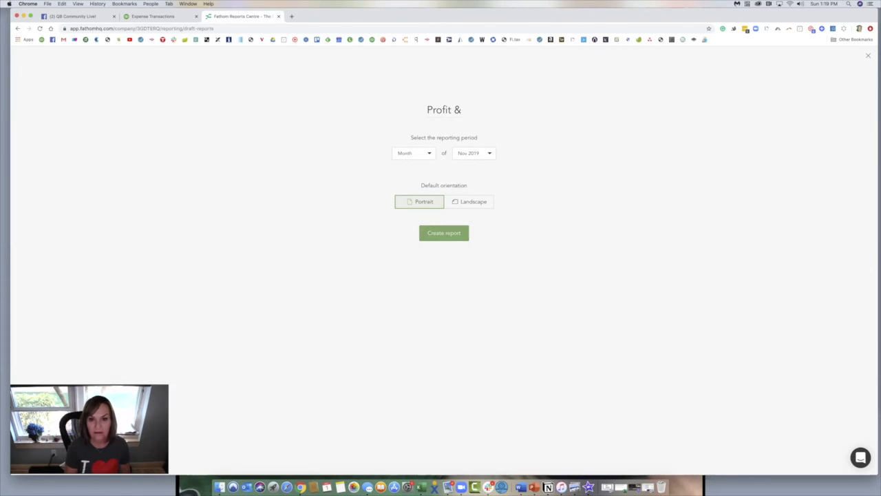
type(" Loss by Dept.")
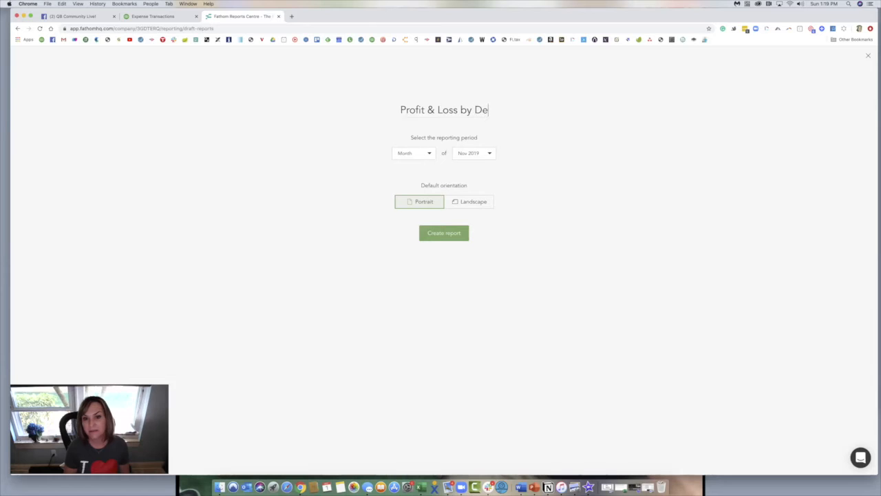
Set the reporting period to the year 2019 through Nov 2019 and create the report in portrait orientation
left_click(429, 154)
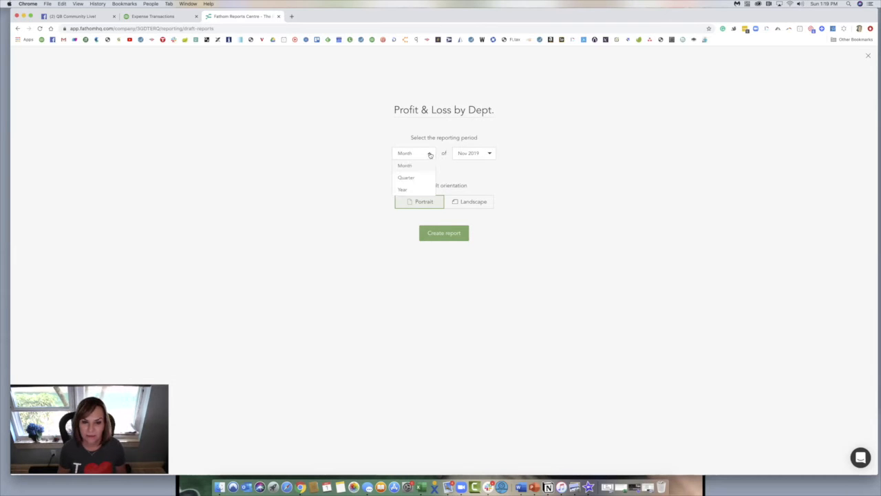
left_click(404, 190)
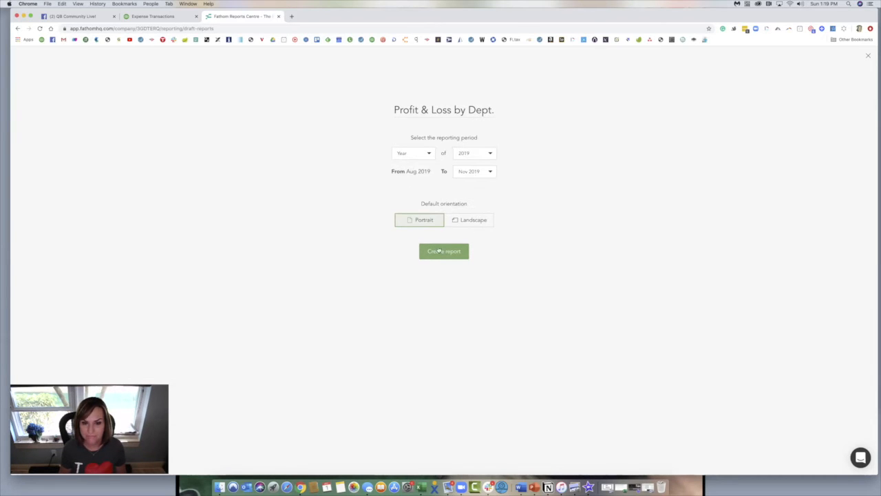
left_click(443, 252)
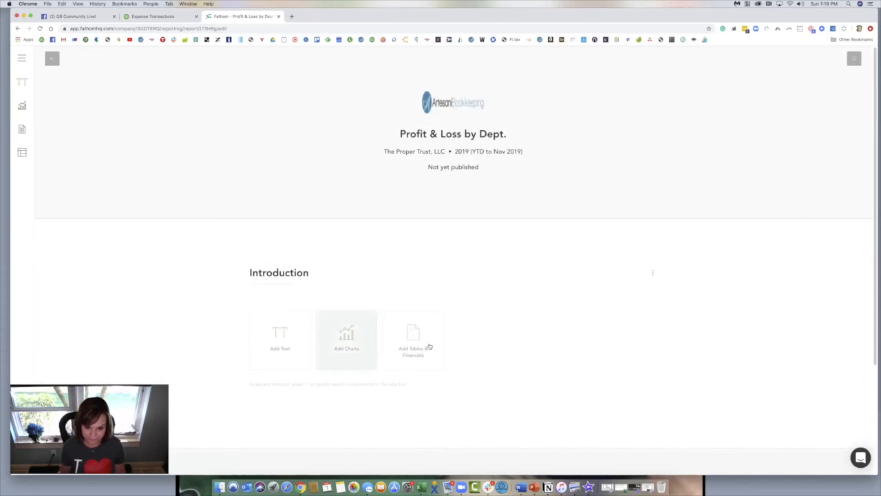
Add the monthly Financials by class table from Financials by Division to the report's Introduction section
left_click(410, 334)
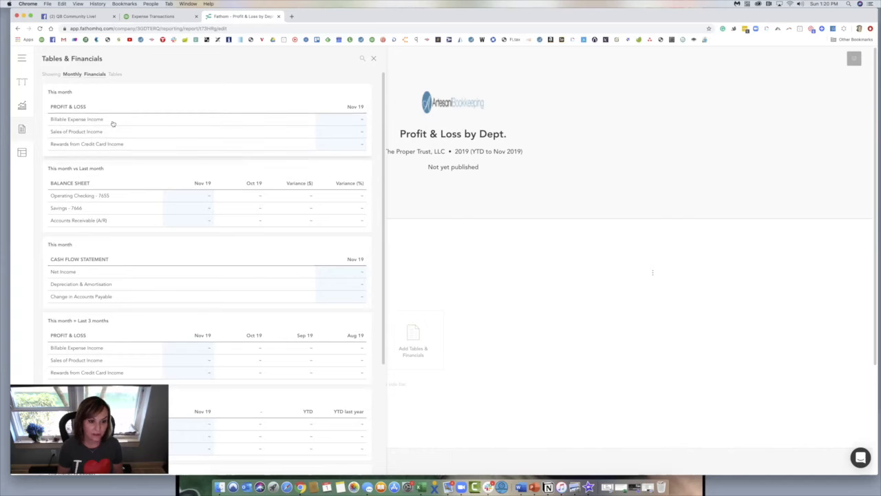
left_click(93, 74)
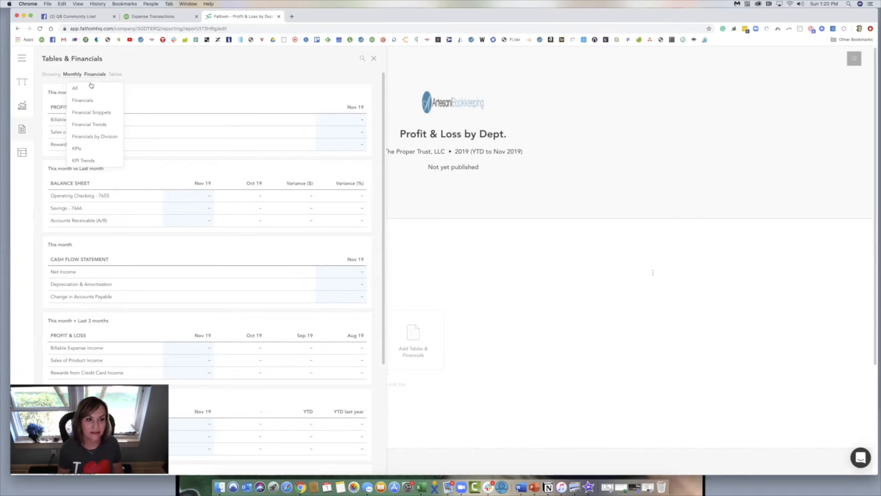
left_click(92, 136)
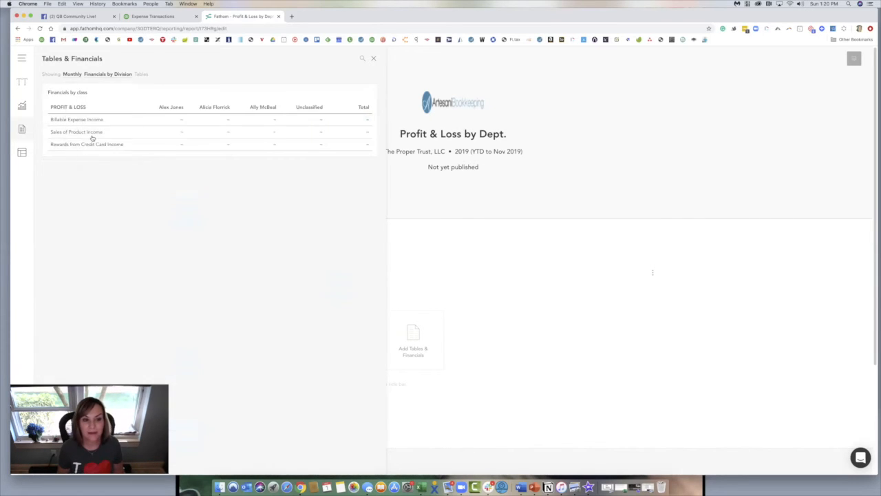
left_click(187, 138)
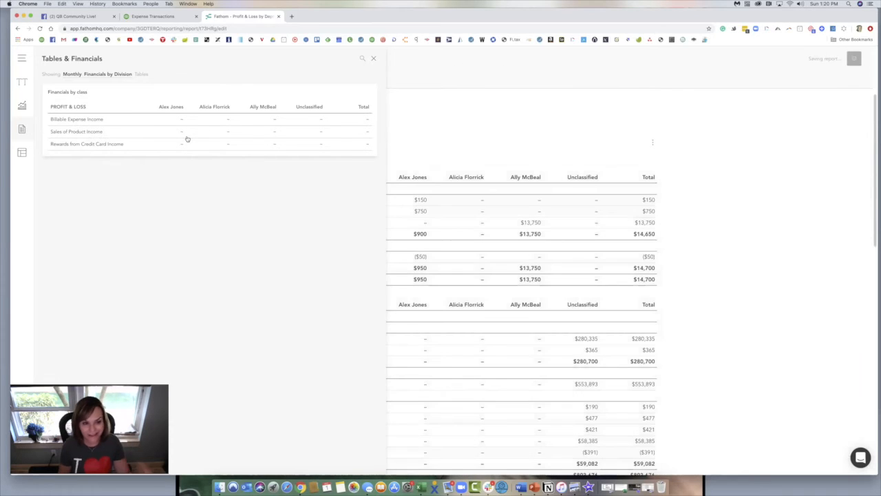
left_click(373, 59)
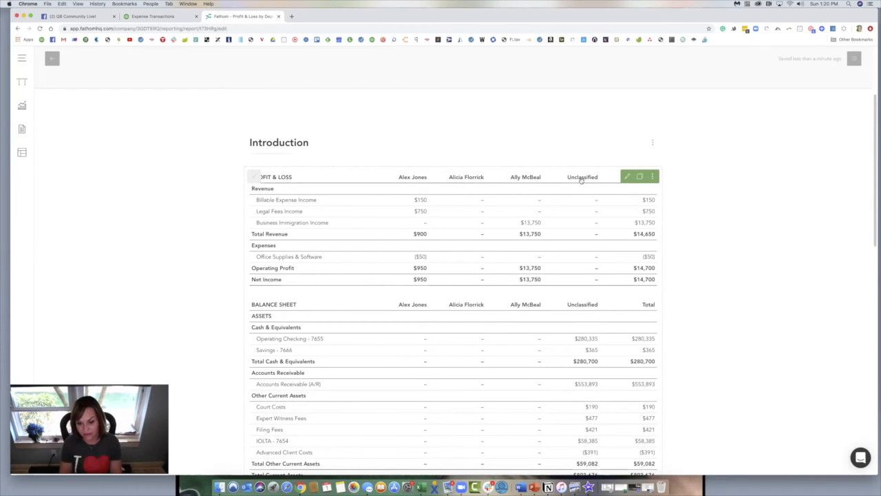
Examine the report's profit and loss and balance sheet figures for each attorney class and the unclassified column
scroll(588, 299, "down", 5)
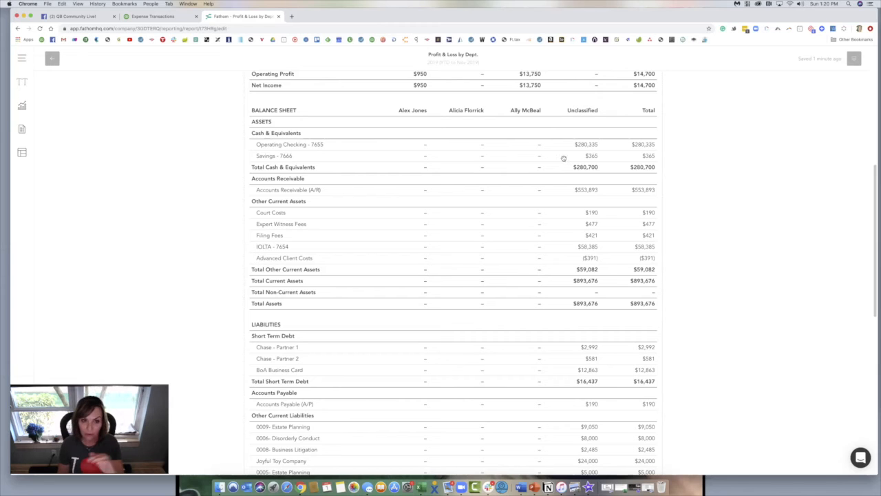
scroll(554, 174, "up", 8)
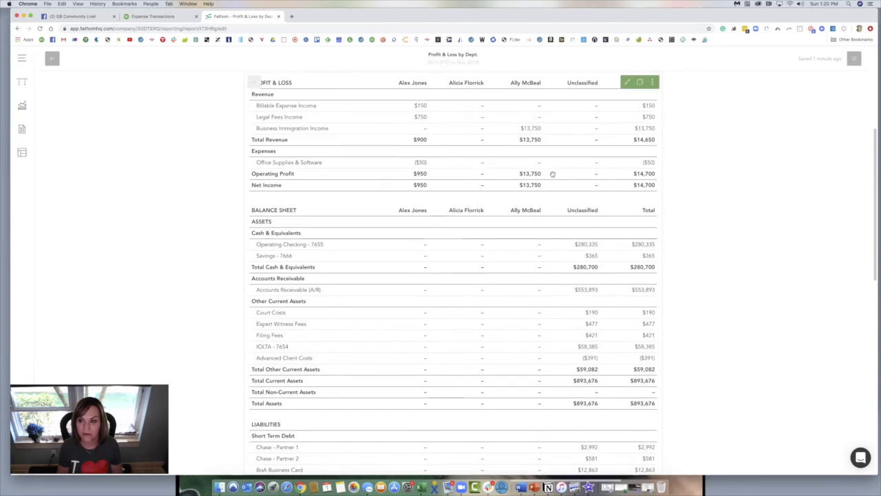
scroll(590, 159, "down", 3)
scroll(531, 270, "down", 3)
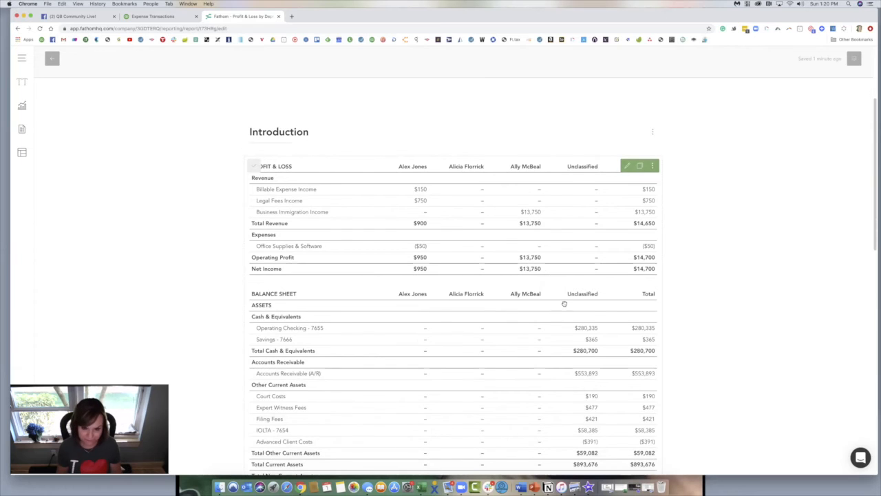
scroll(563, 304, "down", 15)
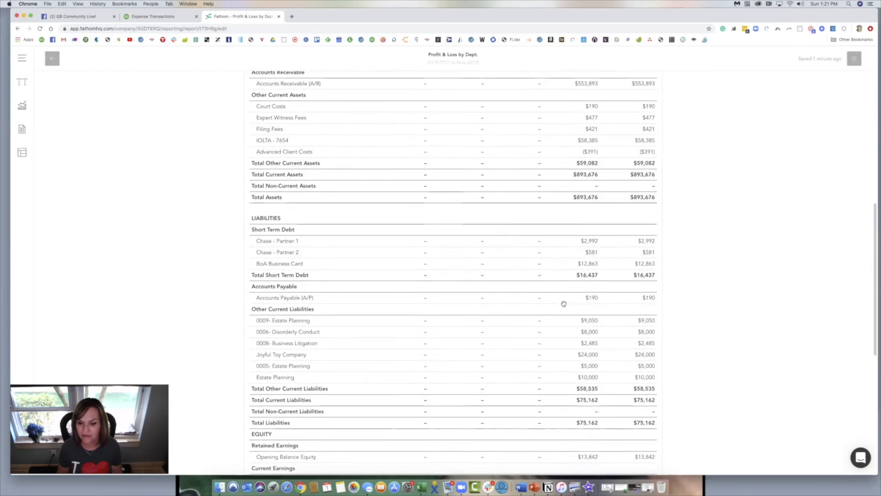
scroll(563, 303, "down", 3)
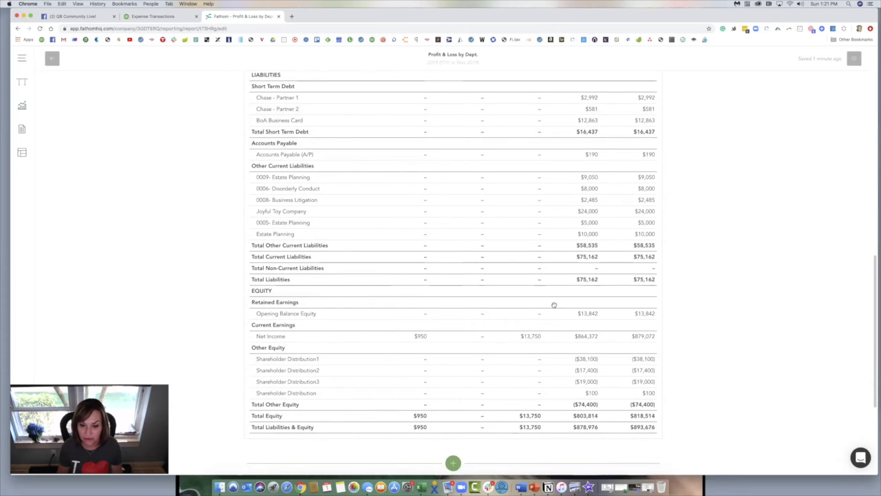
scroll(554, 305, "down", 1)
scroll(554, 305, "up", 20)
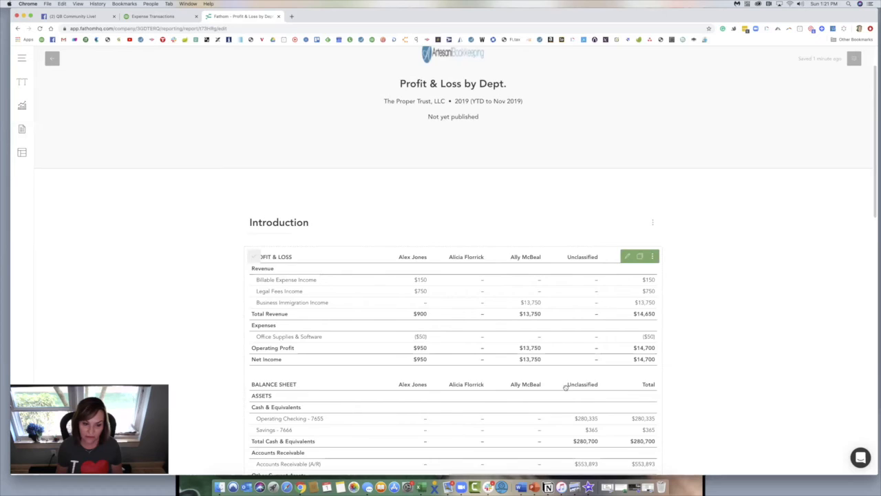
scroll(565, 386, "down", 3)
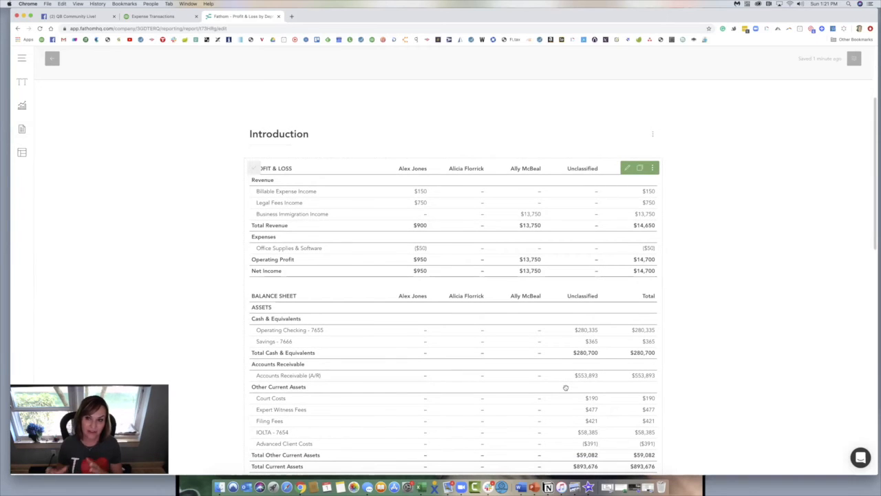
Leave the report for the Report Centre and open the company's settings
left_click(51, 59)
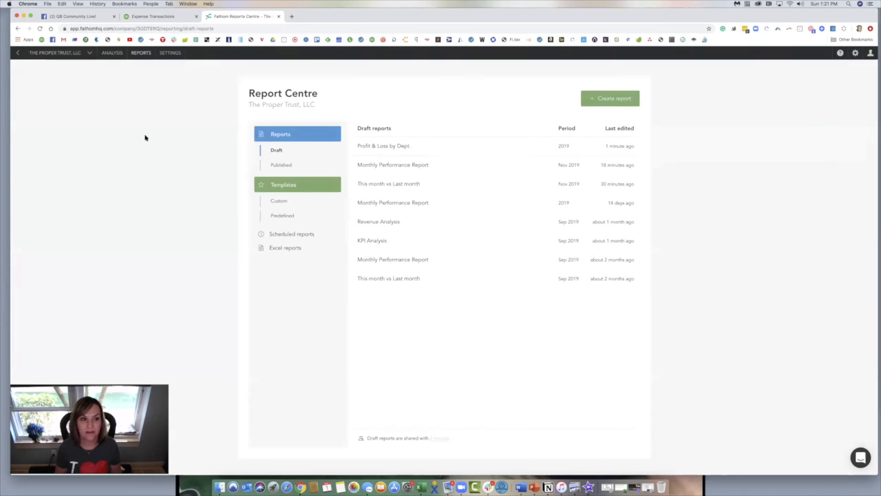
left_click(46, 53)
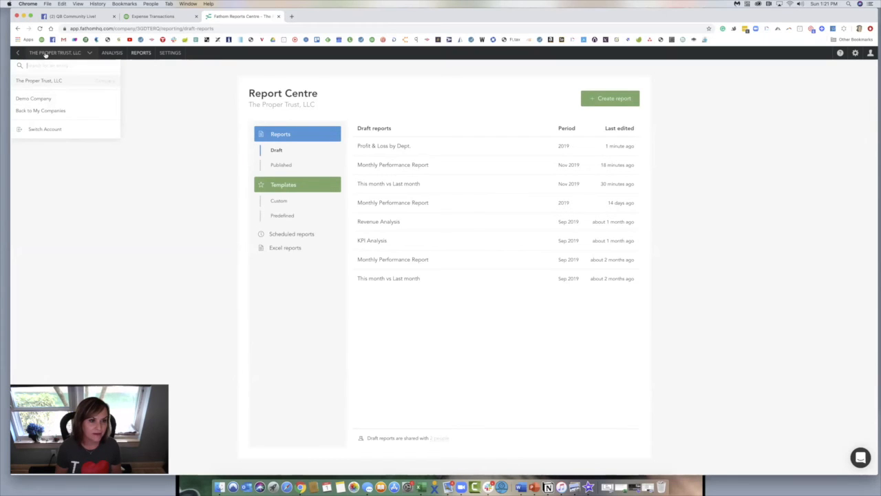
left_click(172, 55)
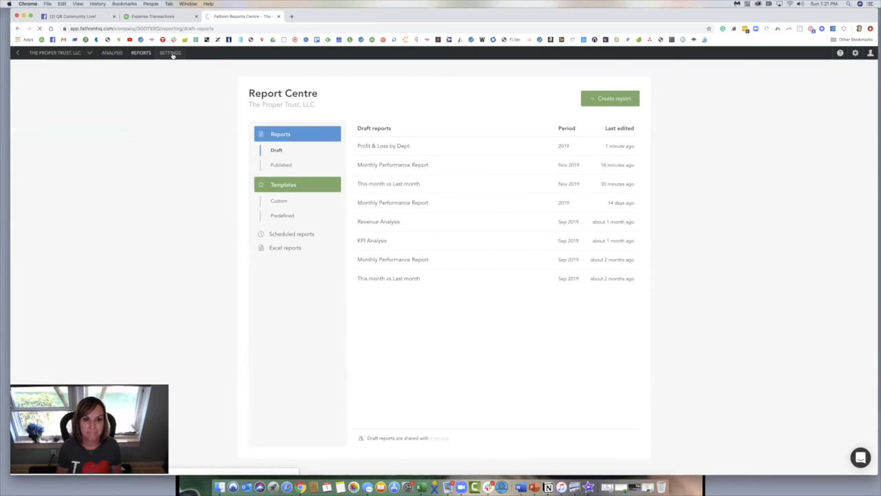